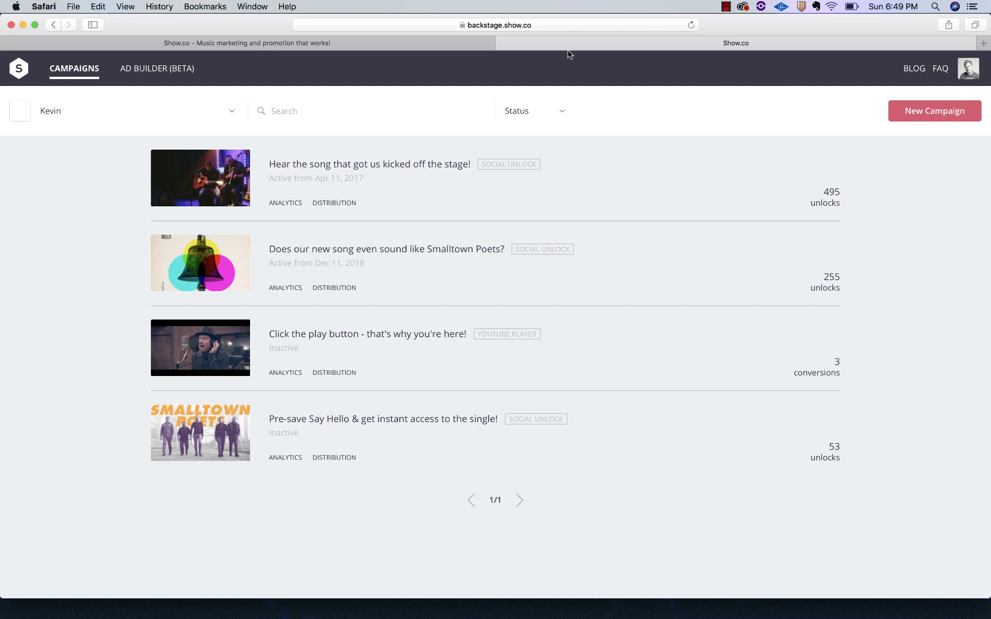
# Open the Ad Builder and view details of the Banner Ad - Live Image and Portland ads.
pyautogui.click(149, 70)
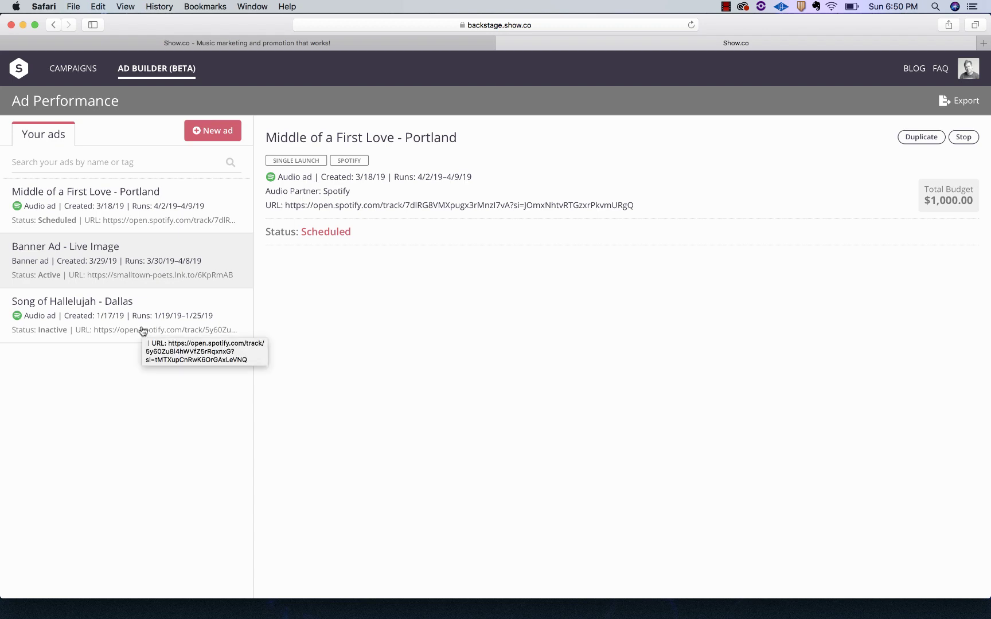
pyautogui.click(126, 274)
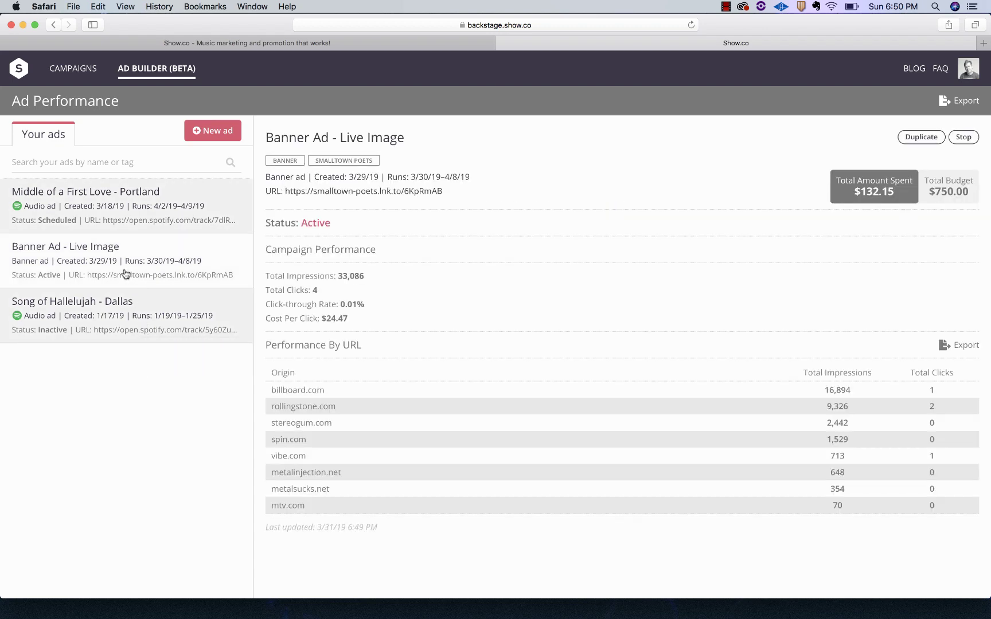
pyautogui.click(164, 210)
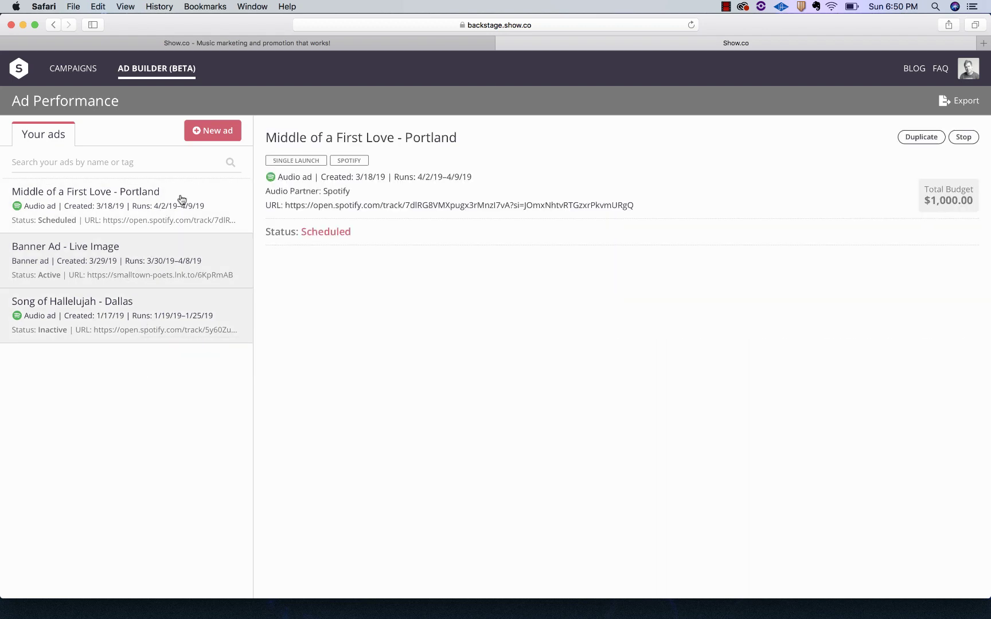
# Start a new ad as an audio campaign via Create campaign.
pyautogui.click(218, 131)
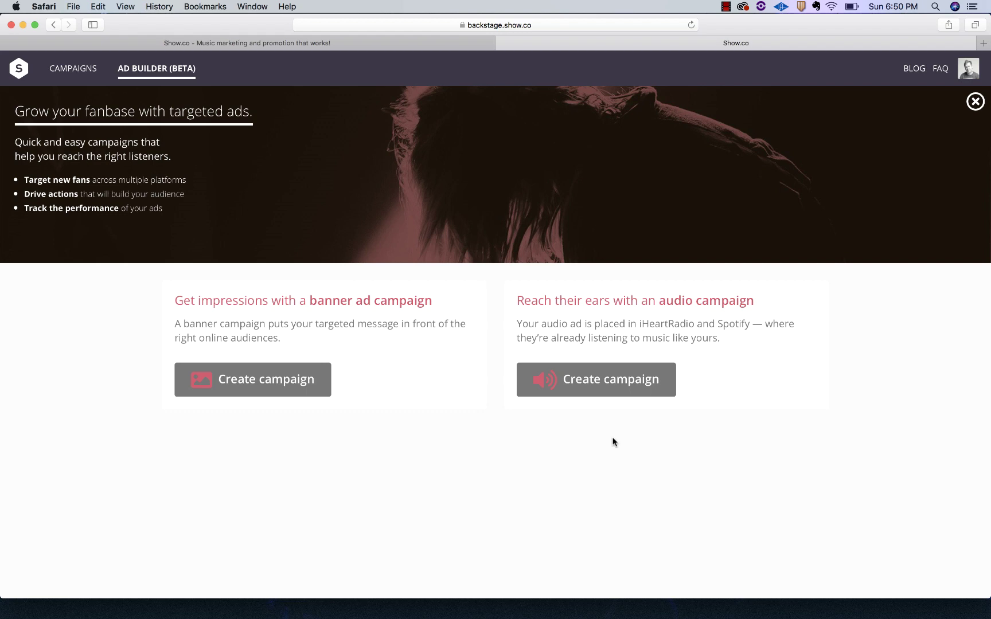
pyautogui.click(600, 395)
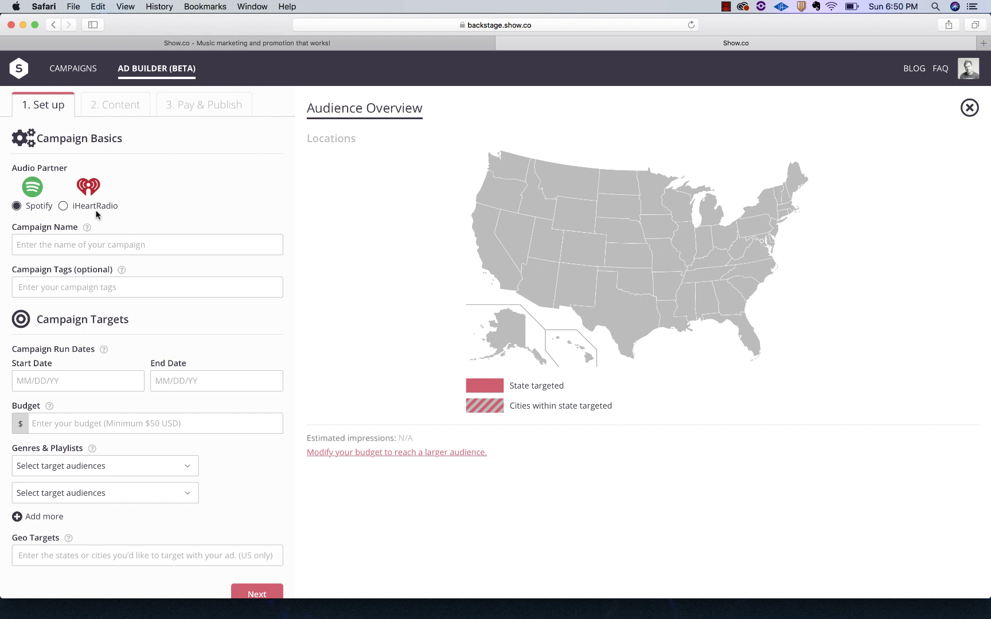
# Enter campaign name 'Spotify Audio Ad - Atlanta' and add tags Smalltown Poets and Single Launch.
pyautogui.click(120, 244)
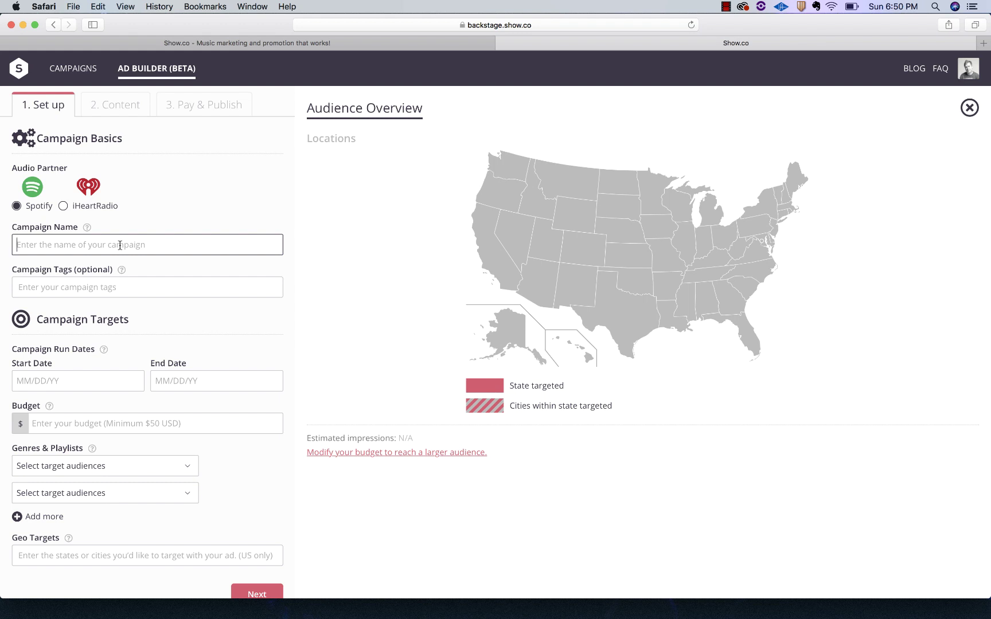
pyautogui.write('Spotify ')
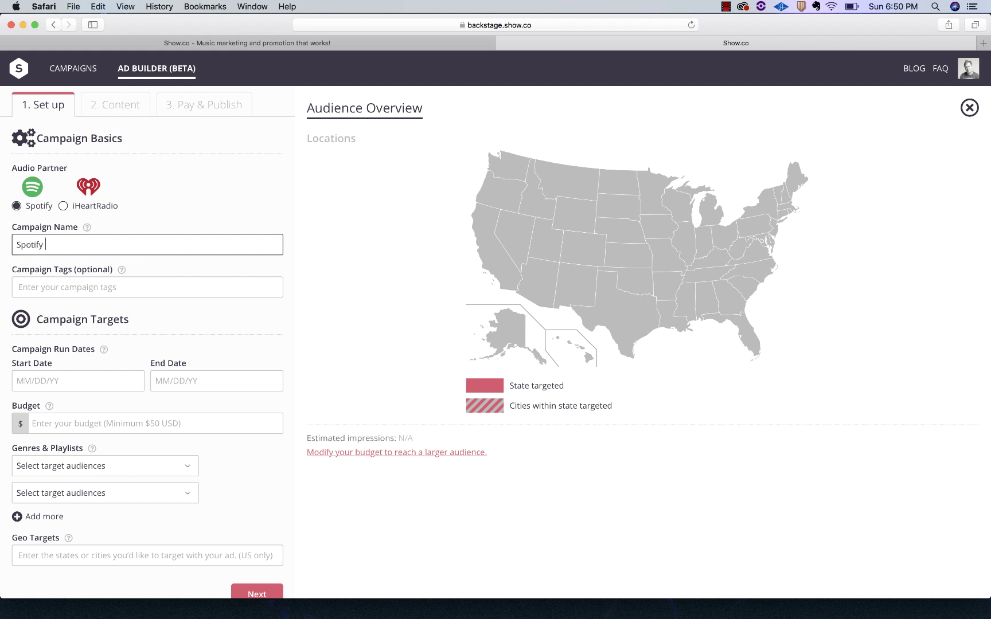
pyautogui.write('Audio Ad - Atlanta')
pyautogui.click(109, 287)
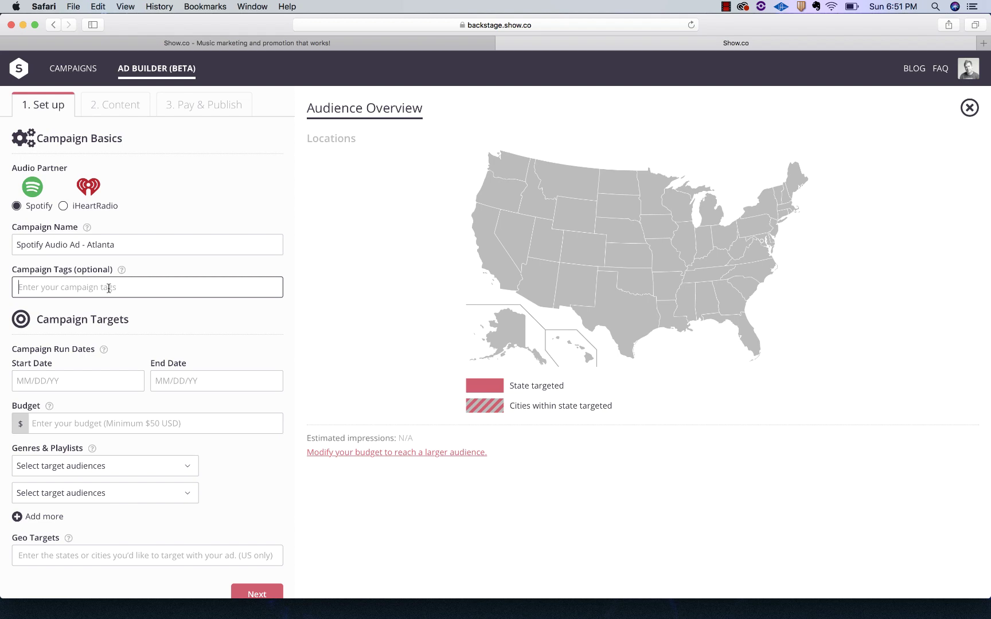
pyautogui.write('Smalltown Poets')
pyautogui.press('Return')
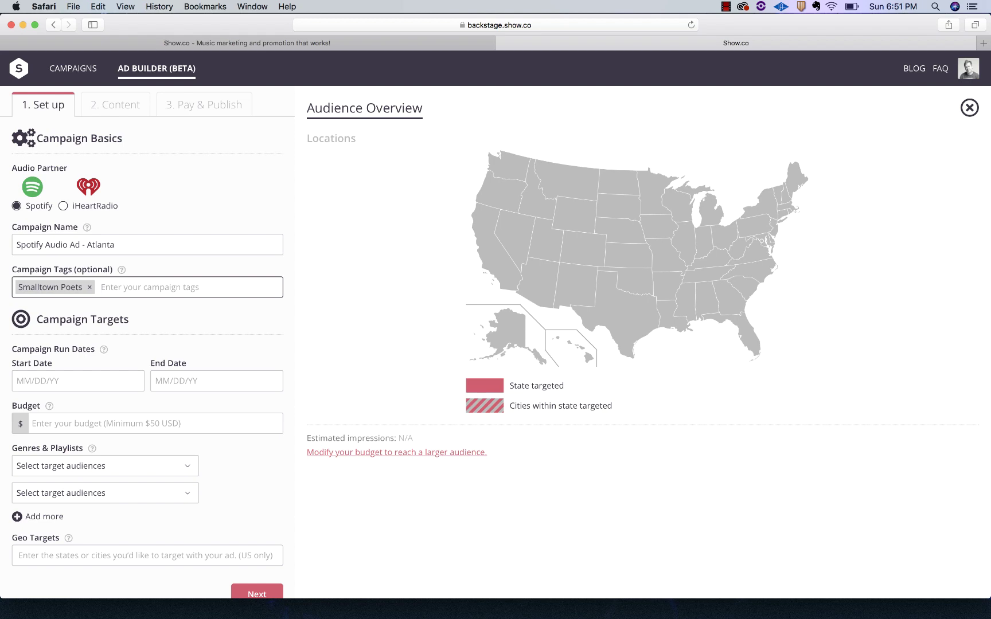
pyautogui.write('Single Launch')
pyautogui.press('Return')
# Pick April 3 as the start date and April 8 as the end date.
pyautogui.click(73, 379)
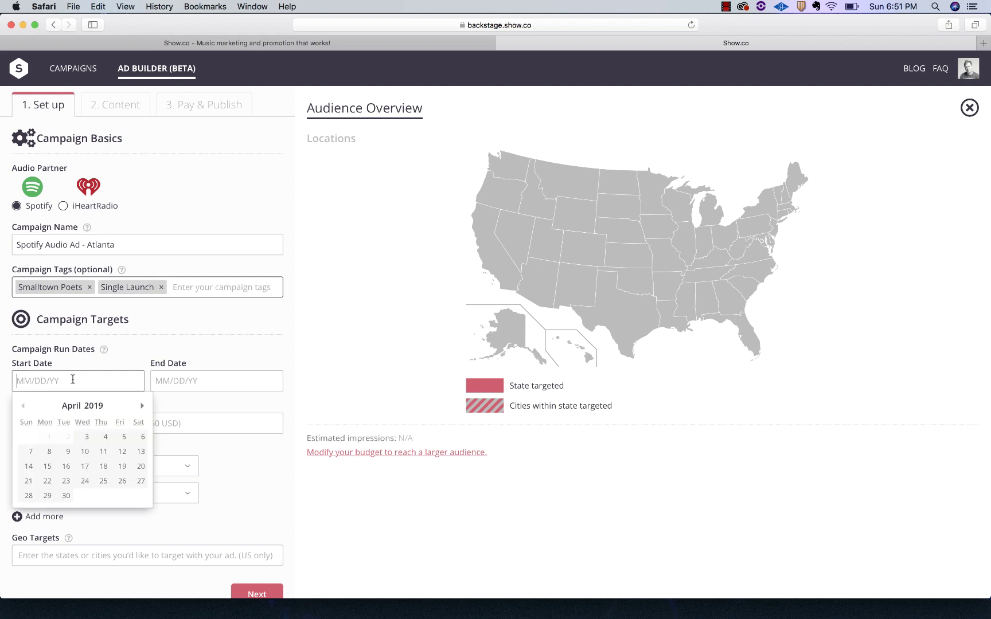
pyautogui.click(86, 438)
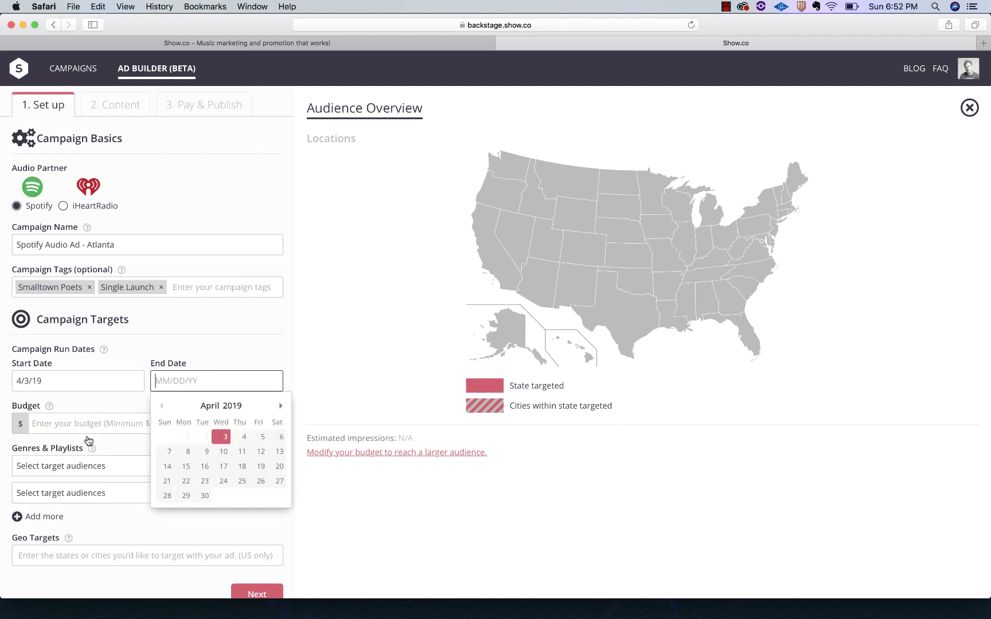
pyautogui.click(183, 453)
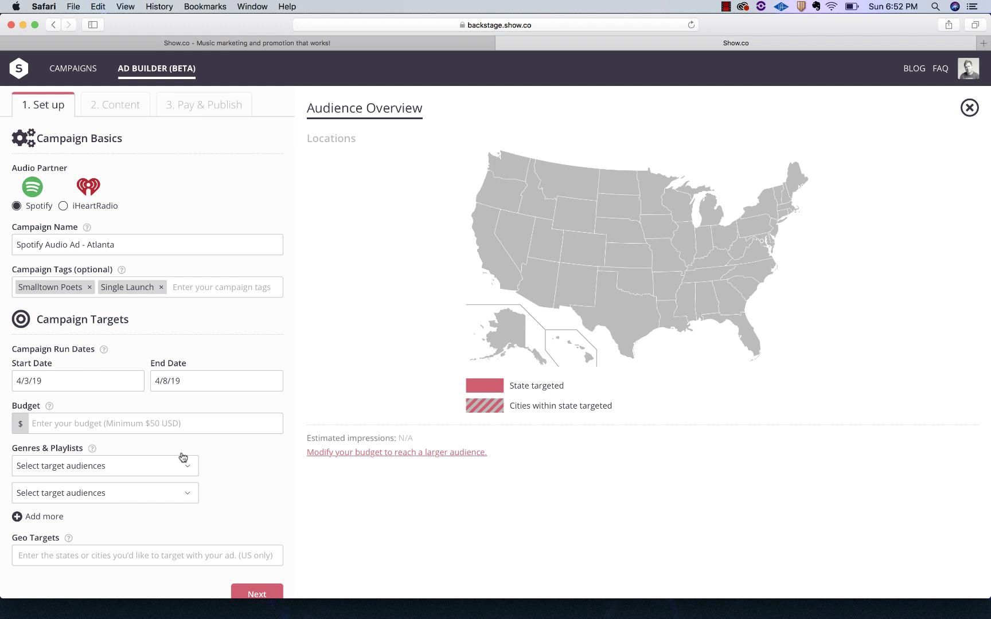
# Enter 250 in the Budget field for a $250 campaign budget.
pyautogui.click(141, 424)
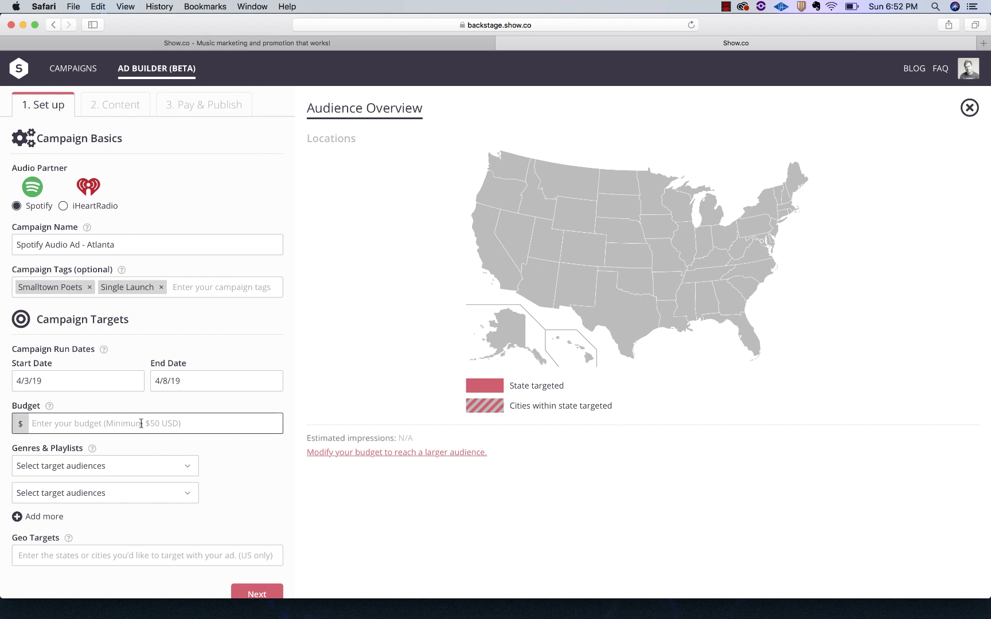
pyautogui.write('250')
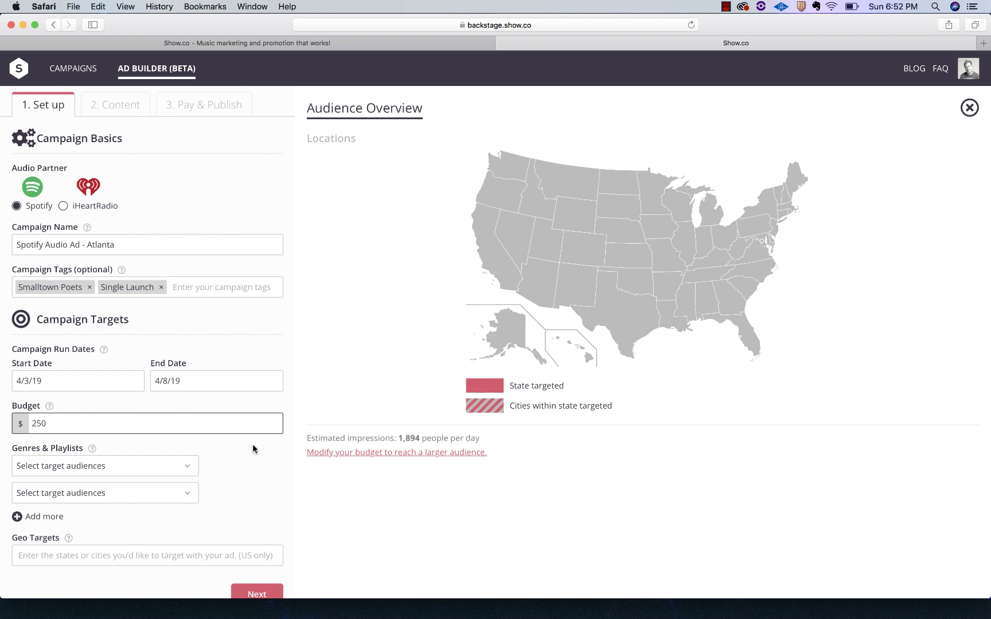
pyautogui.scroll(-2, 272, 439)
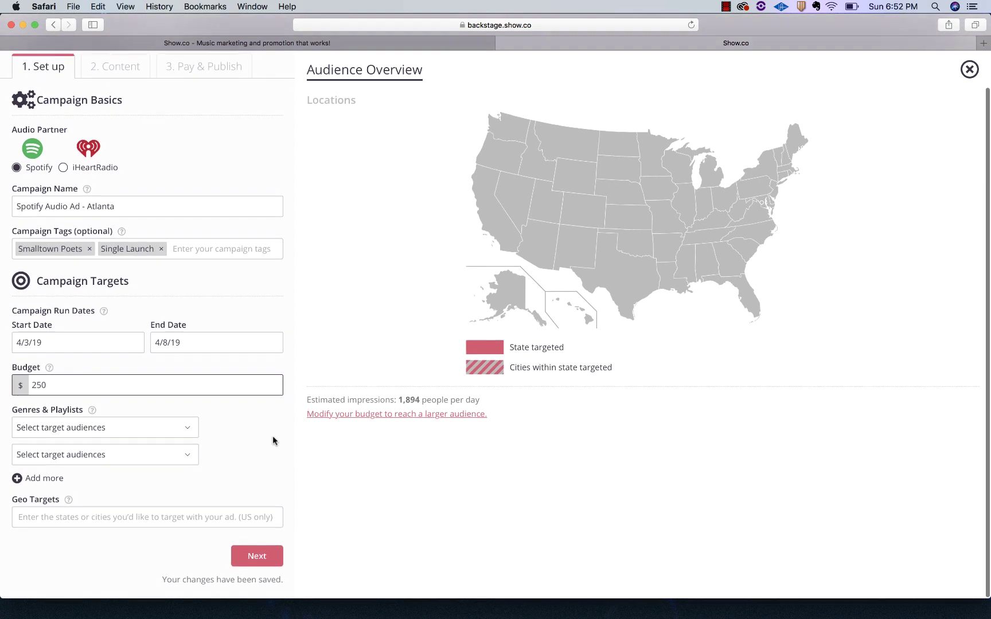
# Choose Genre: Christian and Genre: Pop as the two Genres & Playlists targets.
pyautogui.click(189, 430)
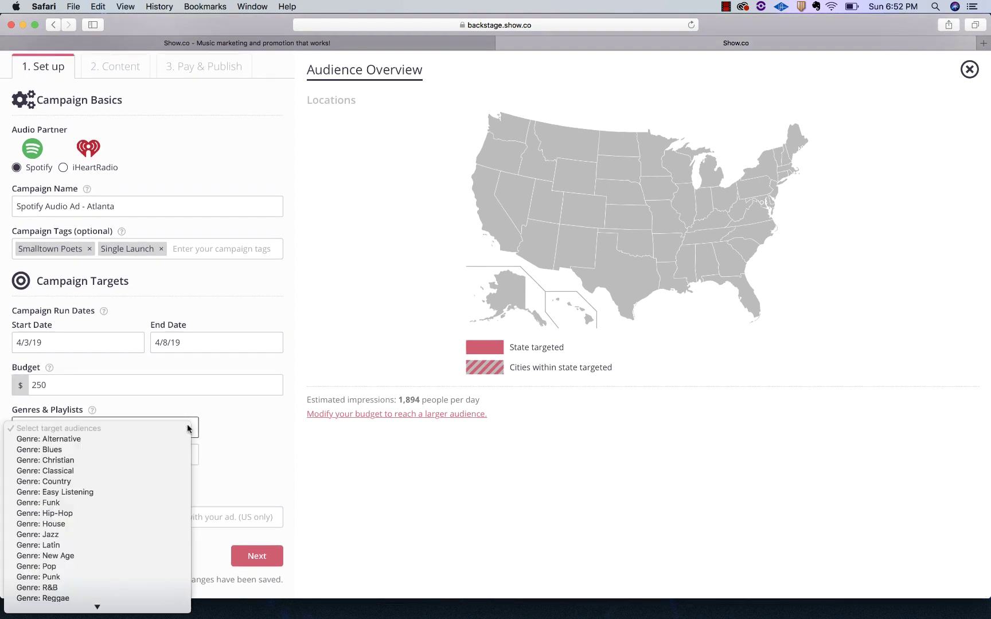
pyautogui.click(161, 459)
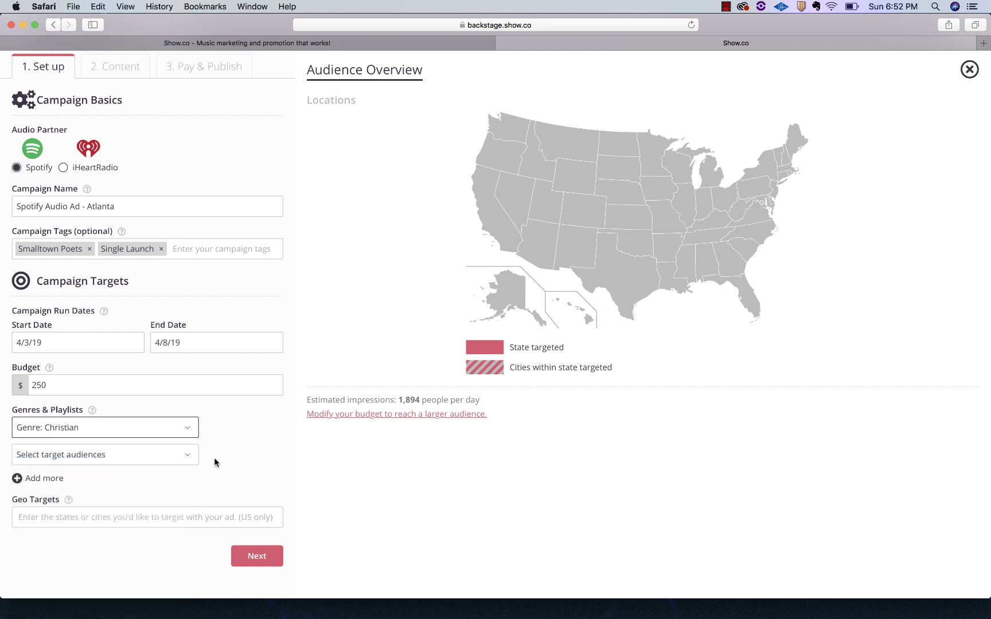
pyautogui.click(191, 456)
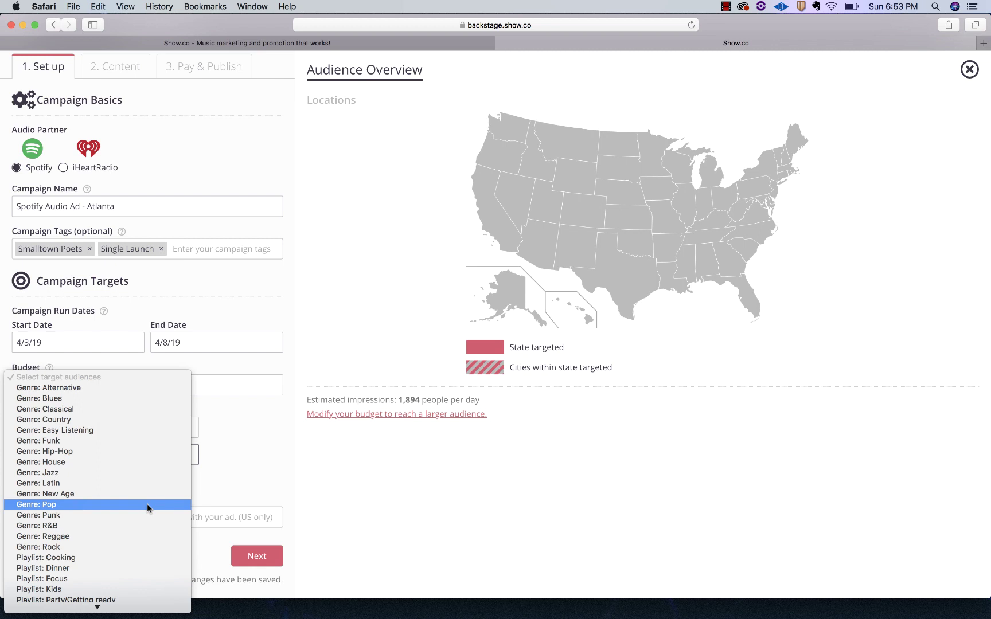
pyautogui.click(147, 504)
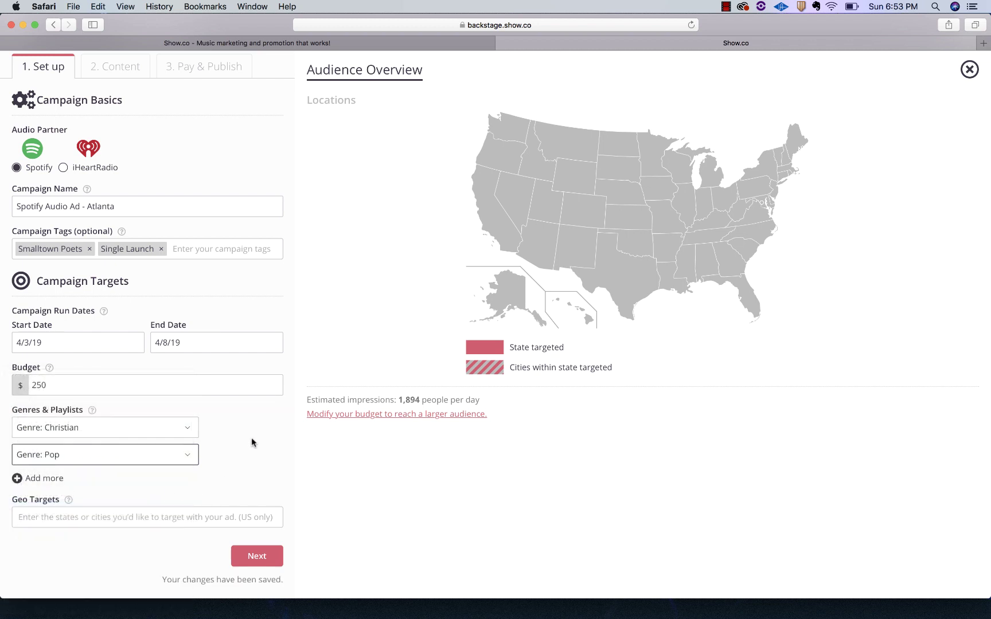
pyautogui.click(184, 517)
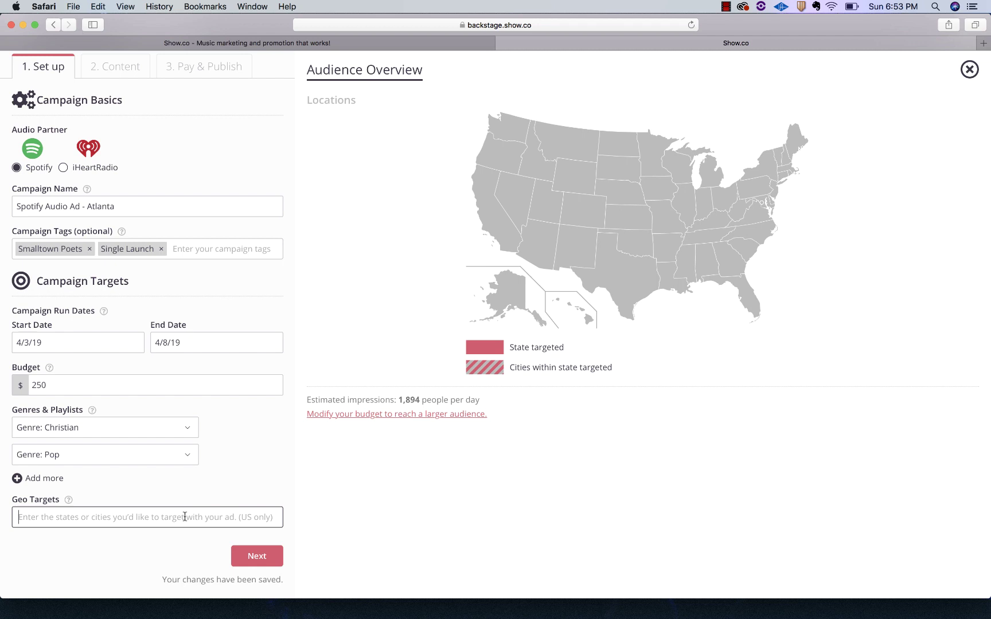
# Search Geo Targets for Atlanta and select 'Atlanta, Georgia, United States'.
pyautogui.write('At')
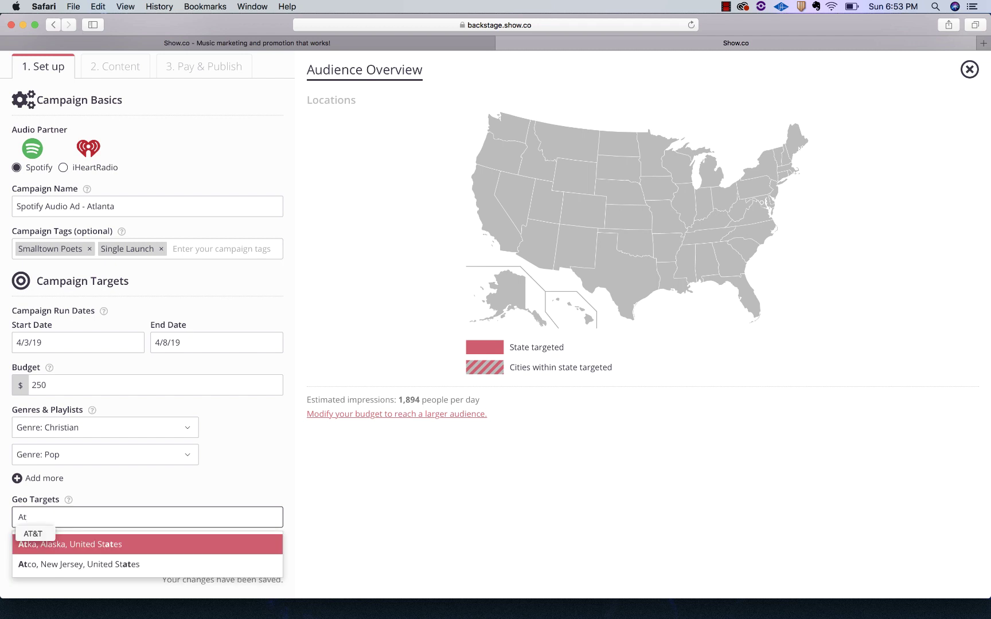
pyautogui.write('lanata')
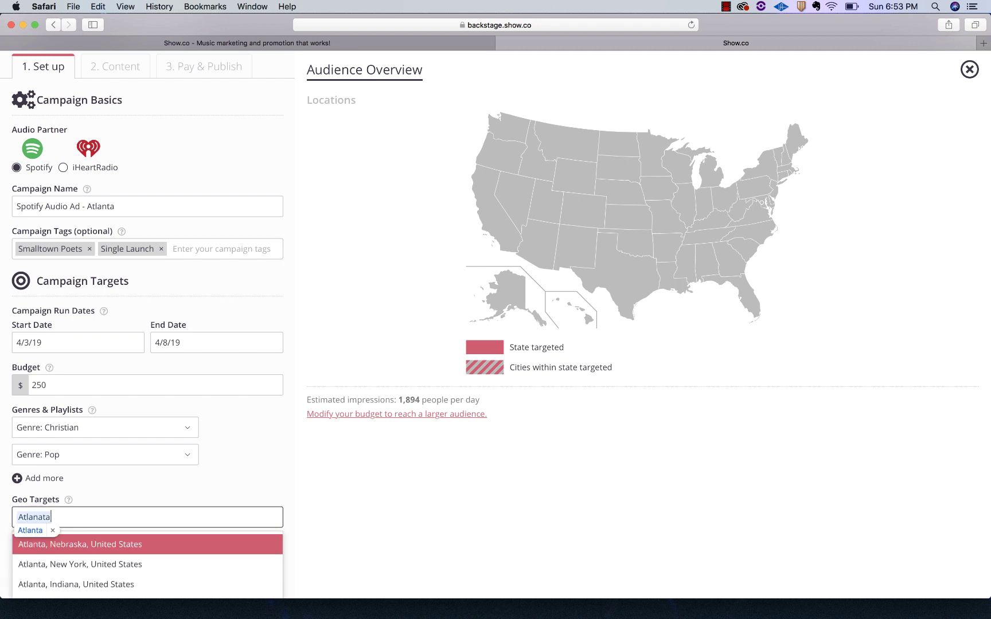
pyautogui.click(126, 518)
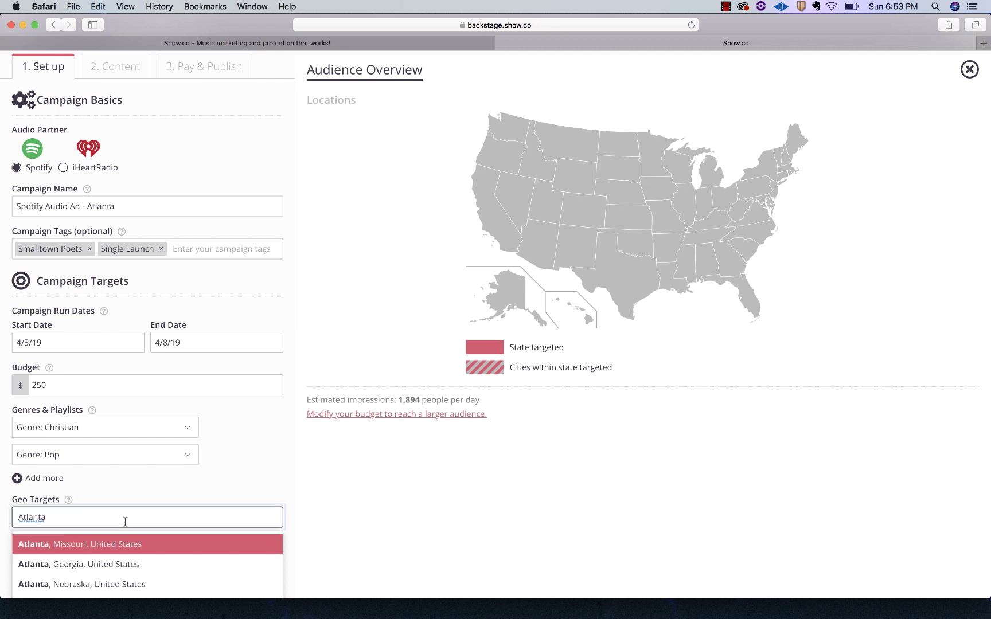
pyautogui.click(119, 565)
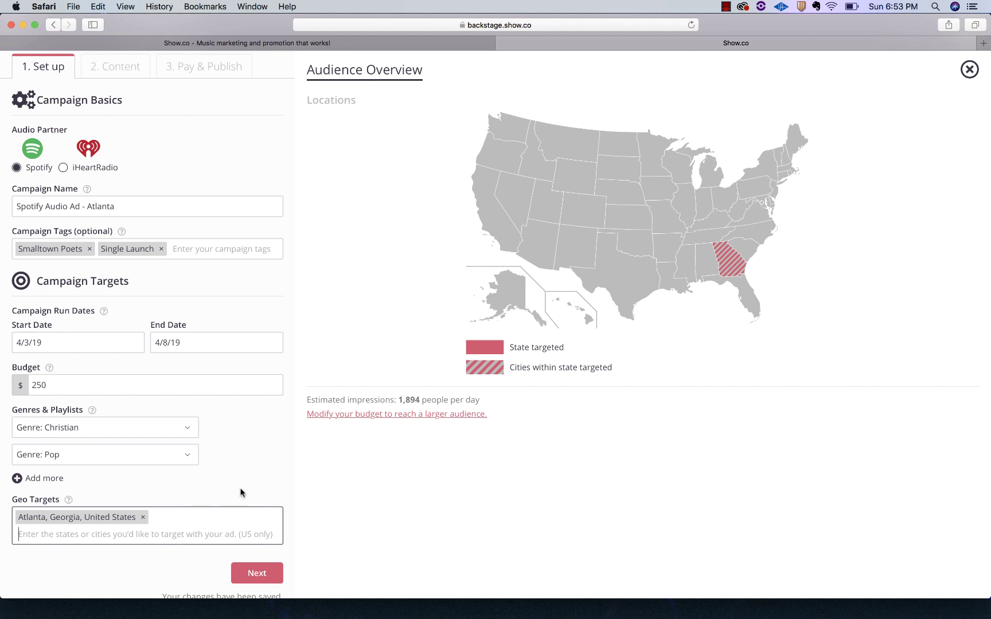
pyautogui.scroll(-1, 241, 491)
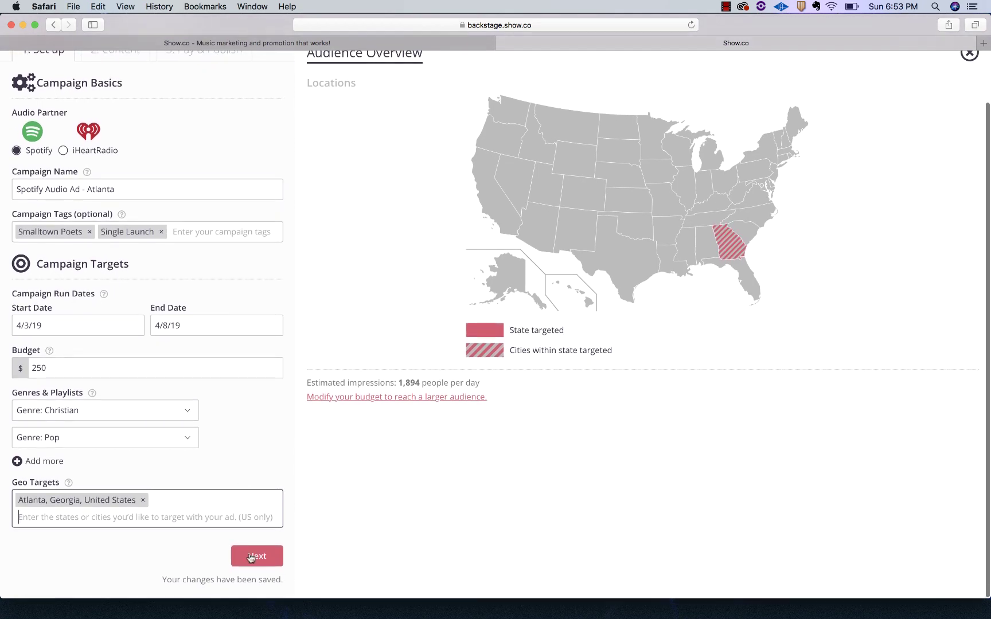
# On the Content step, enter headline 'Hello Atlanta!' and paste the Spotify track link as destination URL.
pyautogui.click(250, 556)
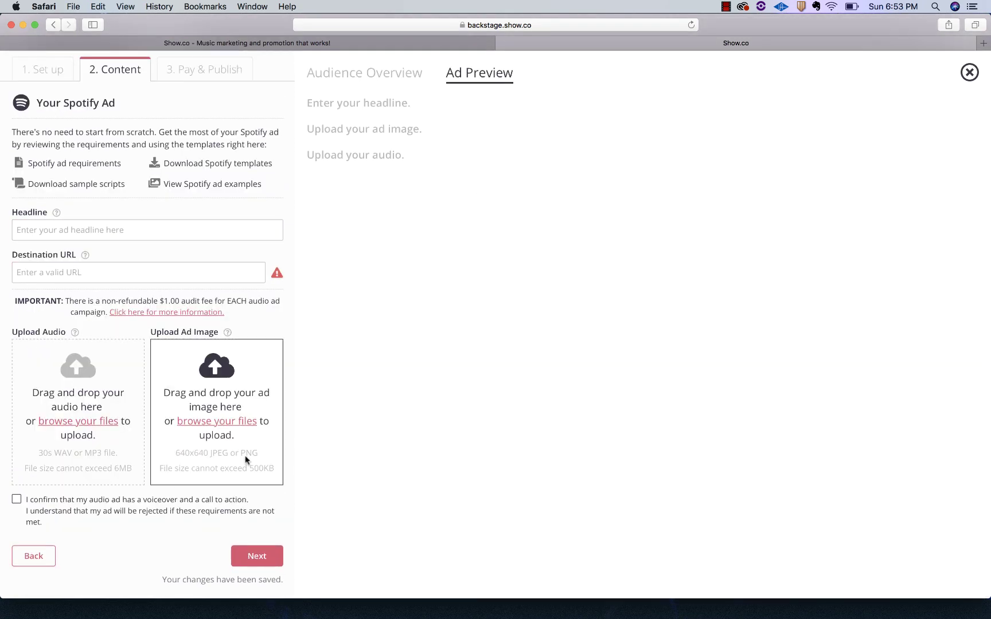
pyautogui.scroll(1, 166, 263)
pyautogui.click(168, 264)
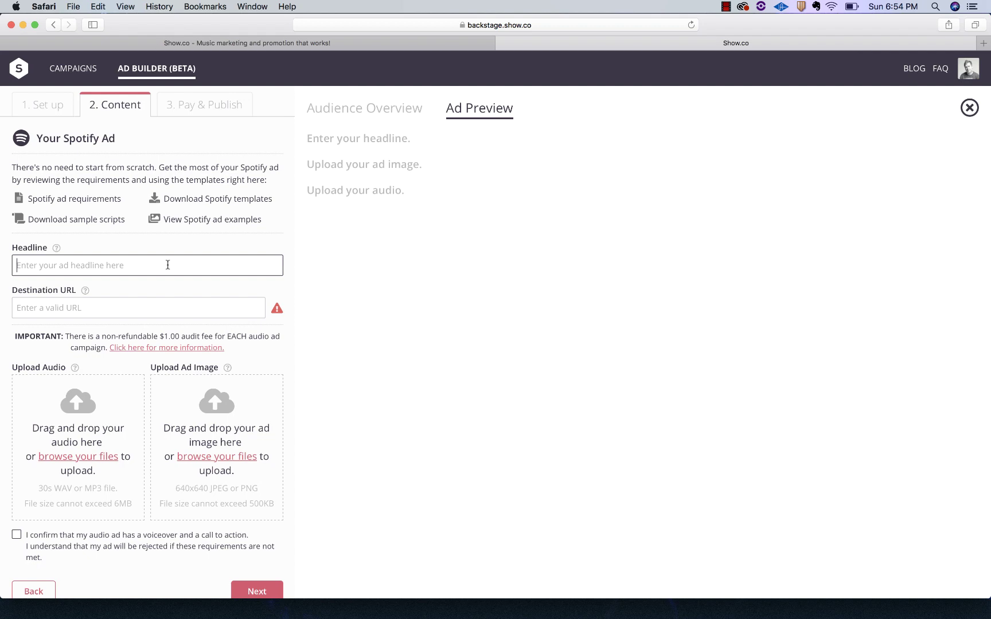
pyautogui.write('Hello Atlanata')
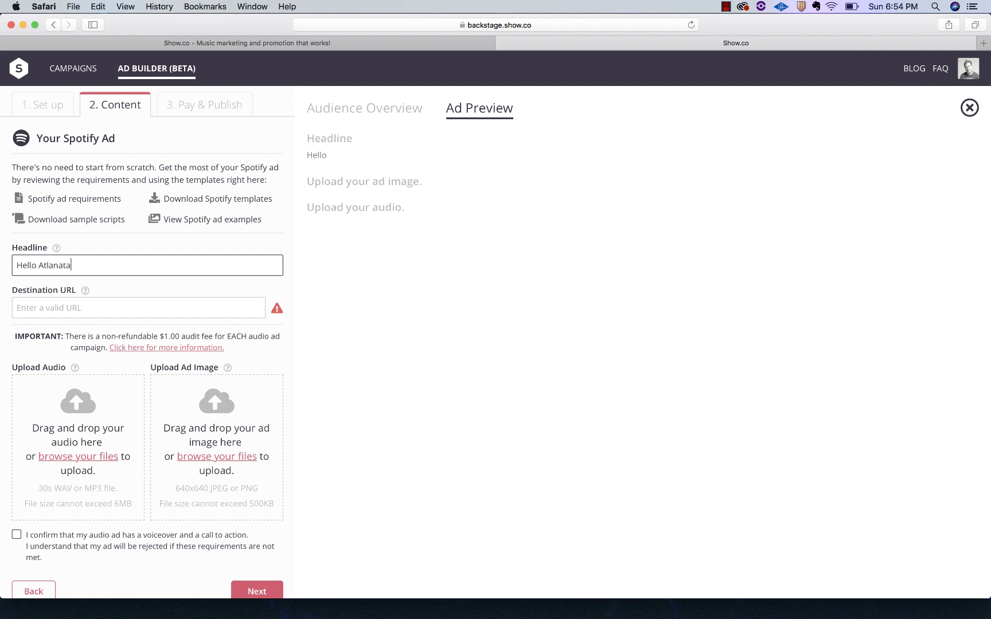
pyautogui.press('BackSpace')
pyautogui.press('BackSpace')
pyautogui.press('BackSpace')
pyautogui.write('ta!')
pyautogui.click(190, 310)
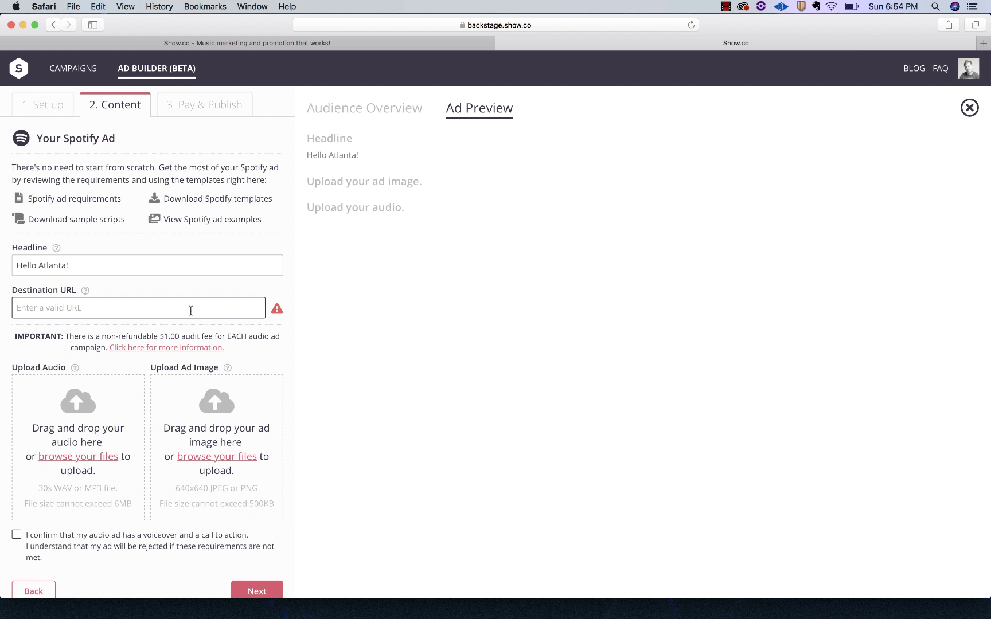
pyautogui.write('https://open.spotify.com/track/7dlRG8VMXpugx3rMnzI7vA?si=IHW_QfycSzycORFKxtg6w')
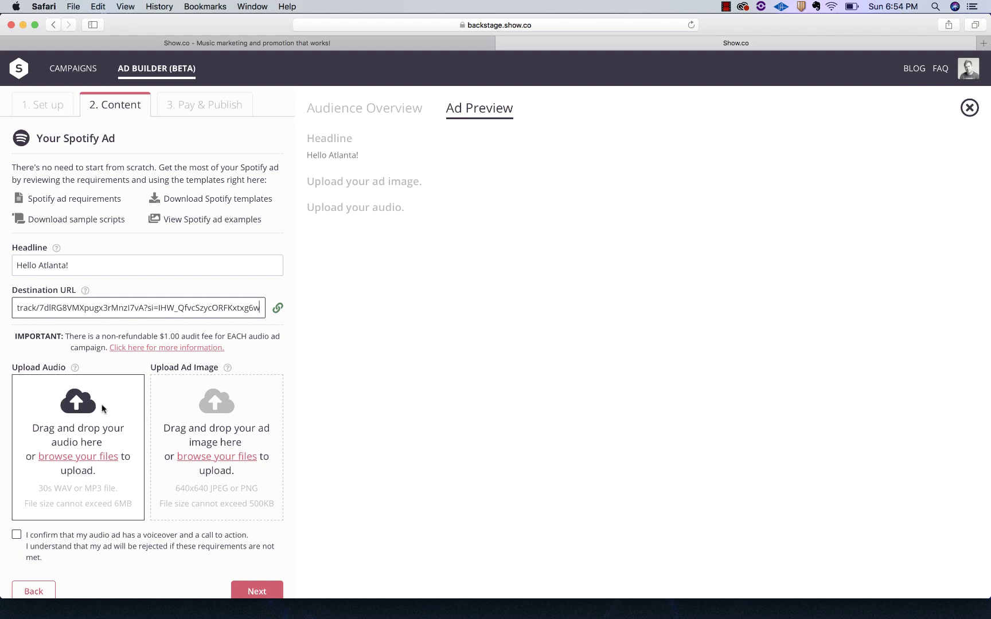
# Drag Atlanta Audio Ad - 30.wav from Finder onto the Upload Audio drop zone.
pyautogui.hotkey('ctrl', 'Up')
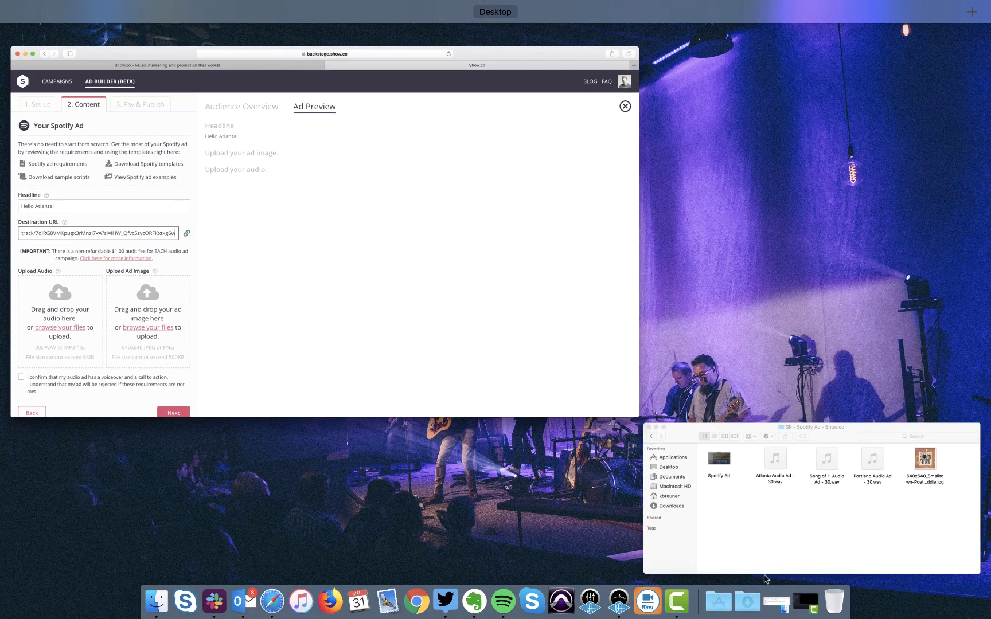
pyautogui.click(753, 559)
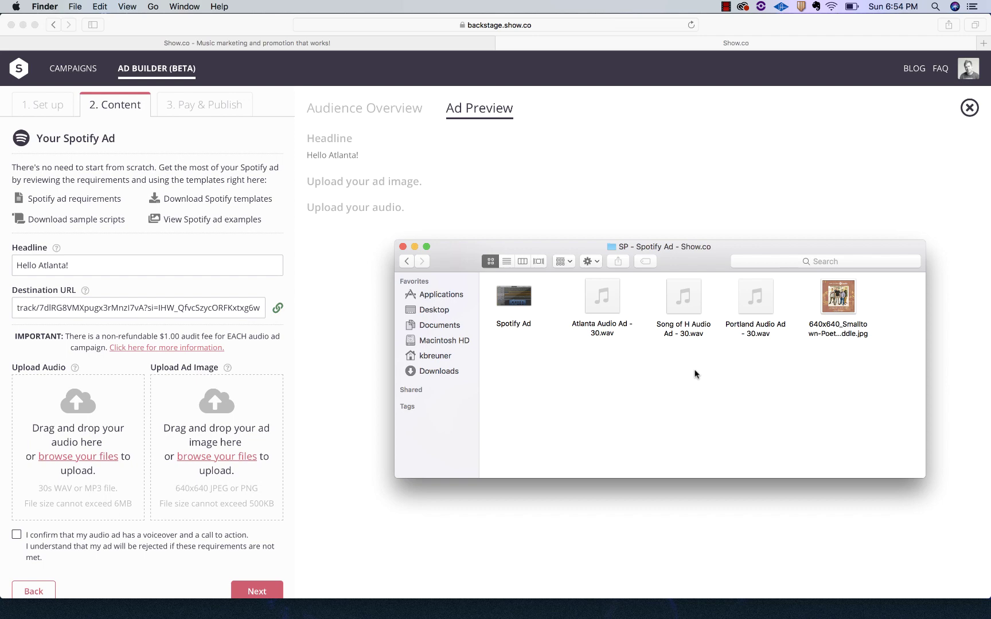
pyautogui.moveTo(586, 310)
pyautogui.moveTo(587, 309); pyautogui.dragTo(63, 440)
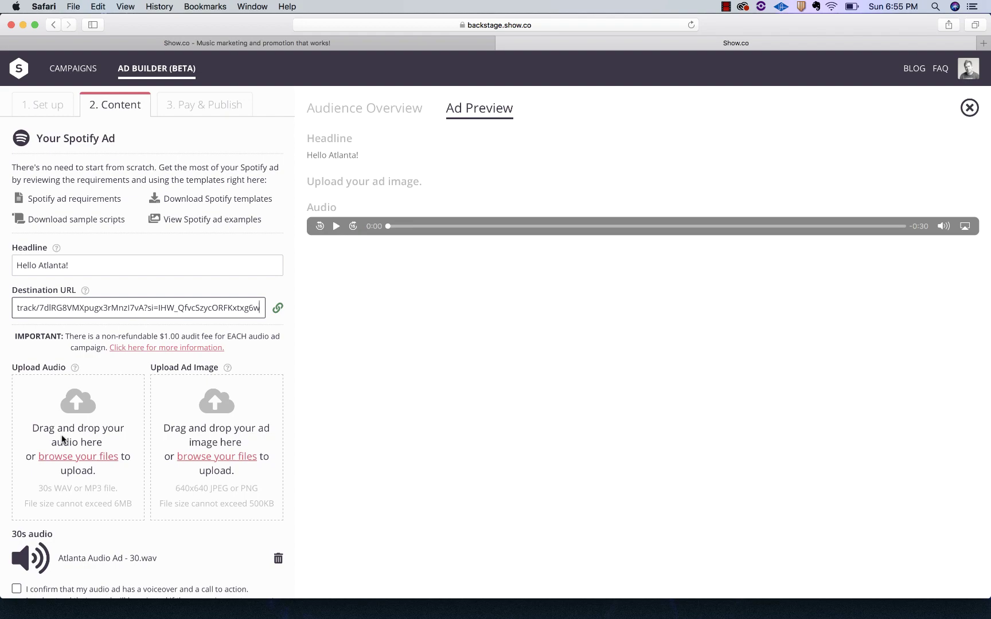
# Drag 640x640_Smalltown-Poets--Middle.jpg from Finder onto Upload Ad Image, then minimize Finder.
pyautogui.hotkey('ctrl', 'Up')
pyautogui.click(864, 549)
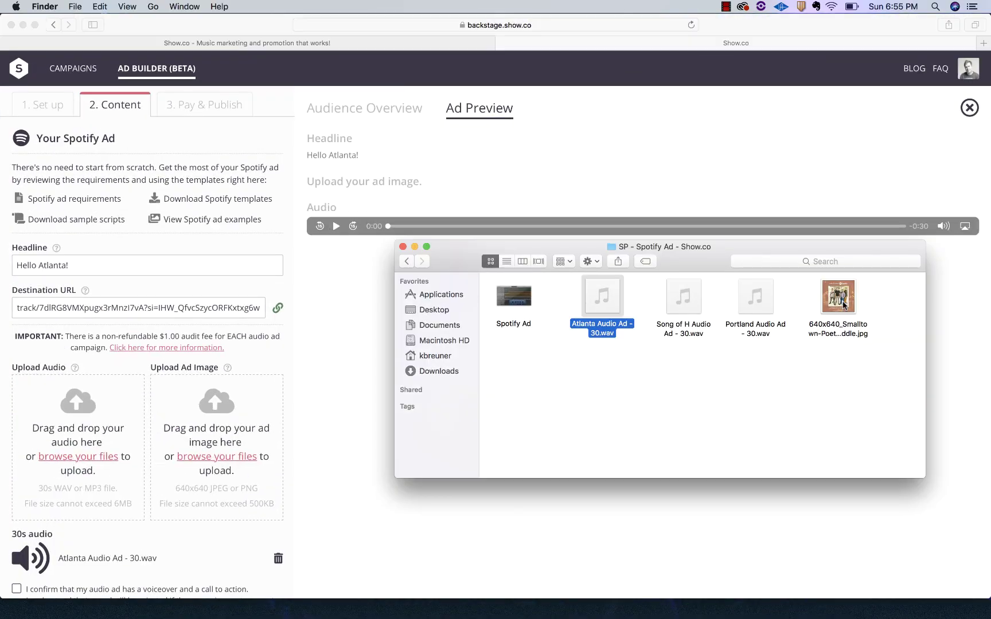
pyautogui.moveTo(837, 298); pyautogui.dragTo(228, 430)
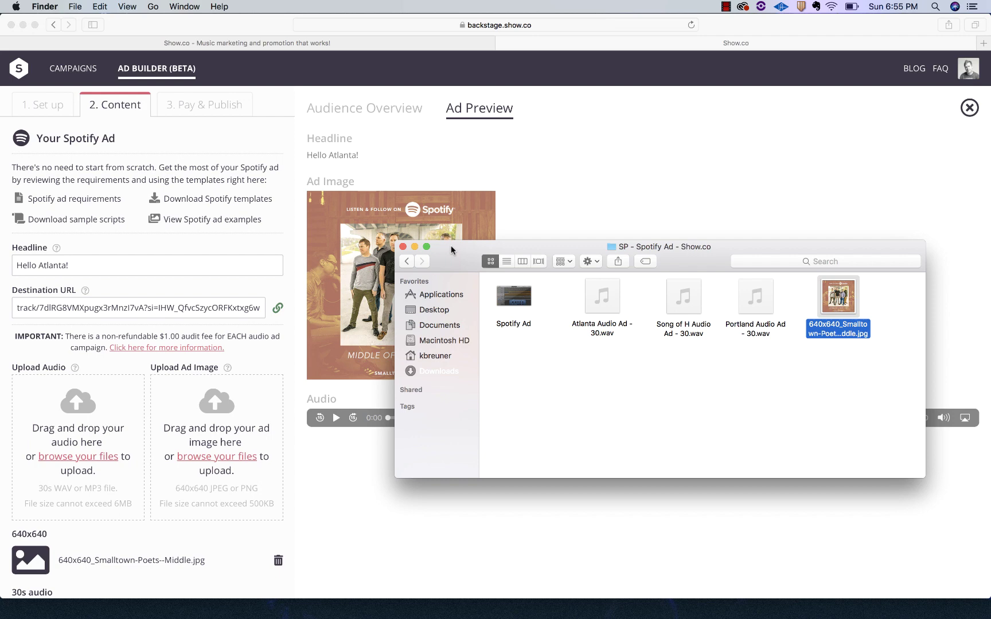
pyautogui.click(414, 247)
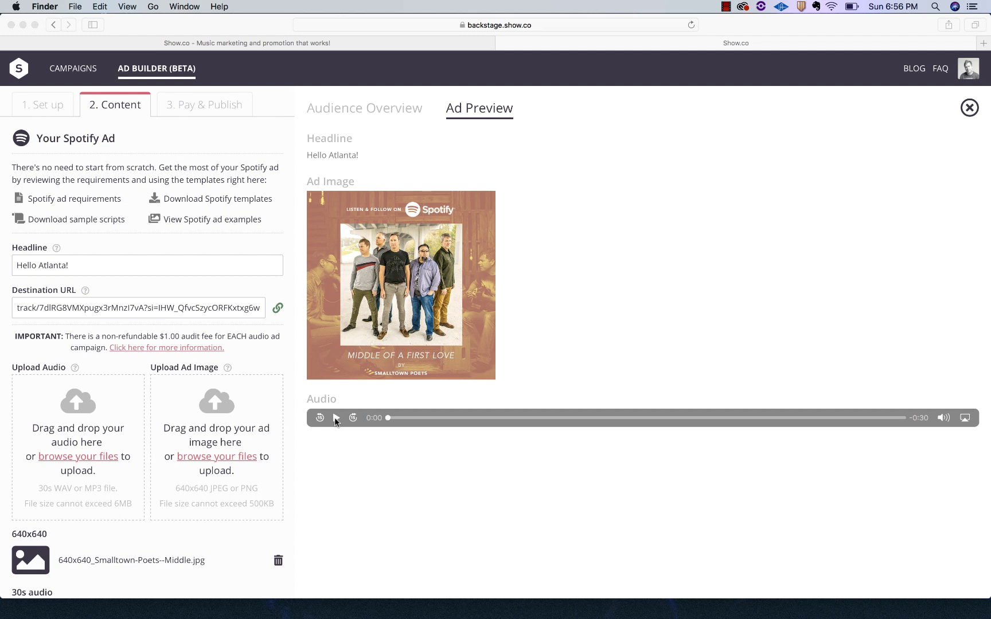
# Play the uploaded 30-second audio through to the end in the Ad Preview player.
pyautogui.click(335, 421)
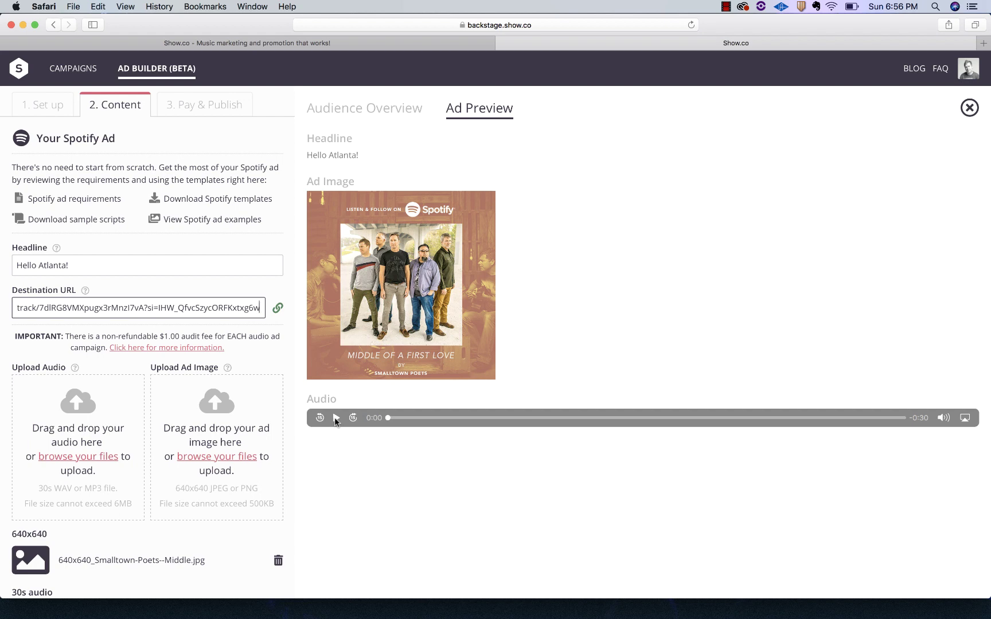
pyautogui.click(335, 421)
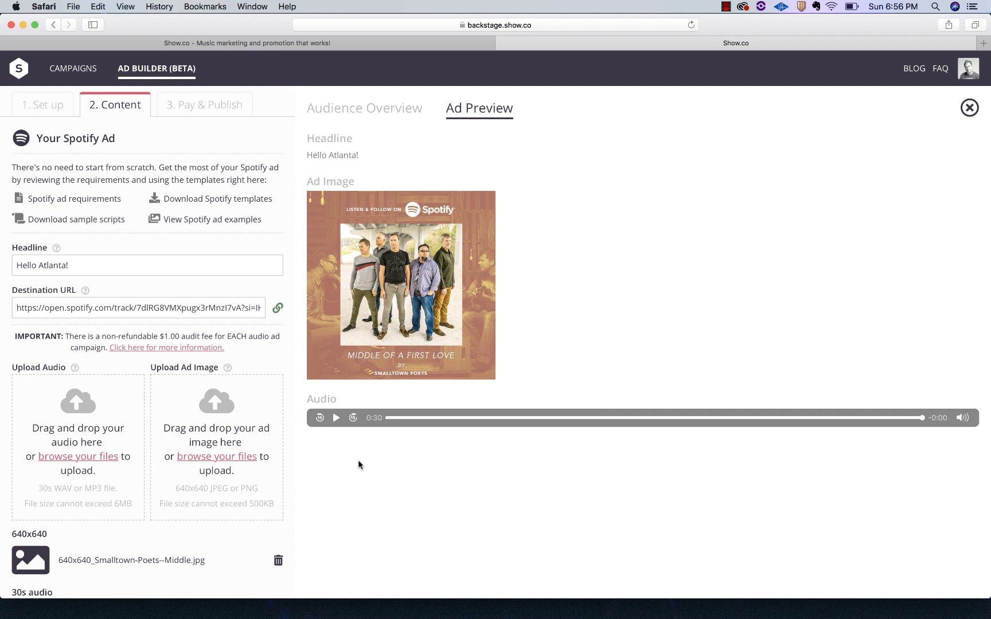
# Scroll down the ad content form to the voiceover and call-to-action confirmation.
pyautogui.scroll(-3, 358, 464)
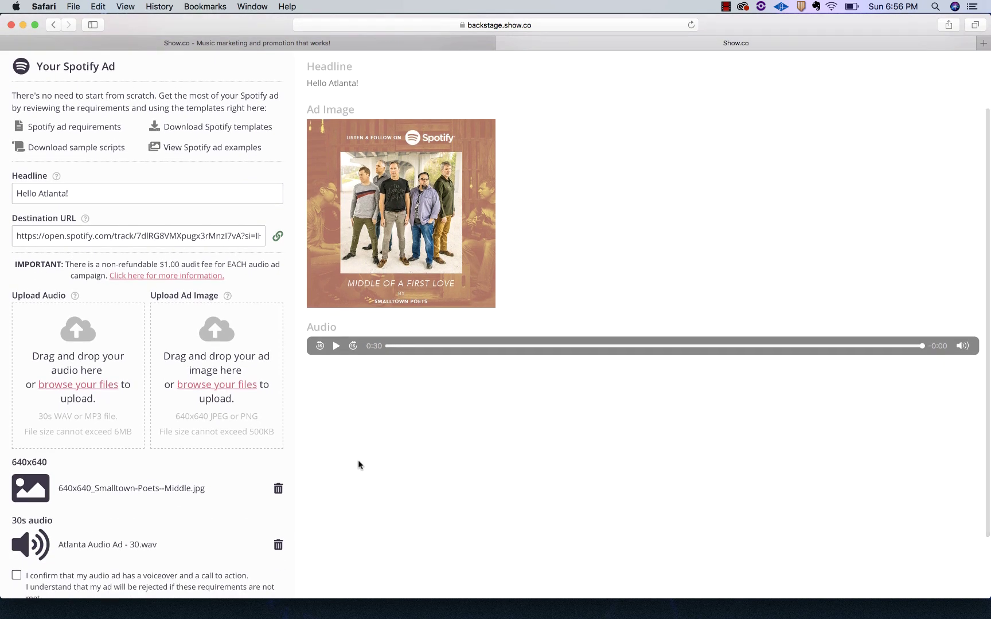
pyautogui.scroll(-3, 357, 464)
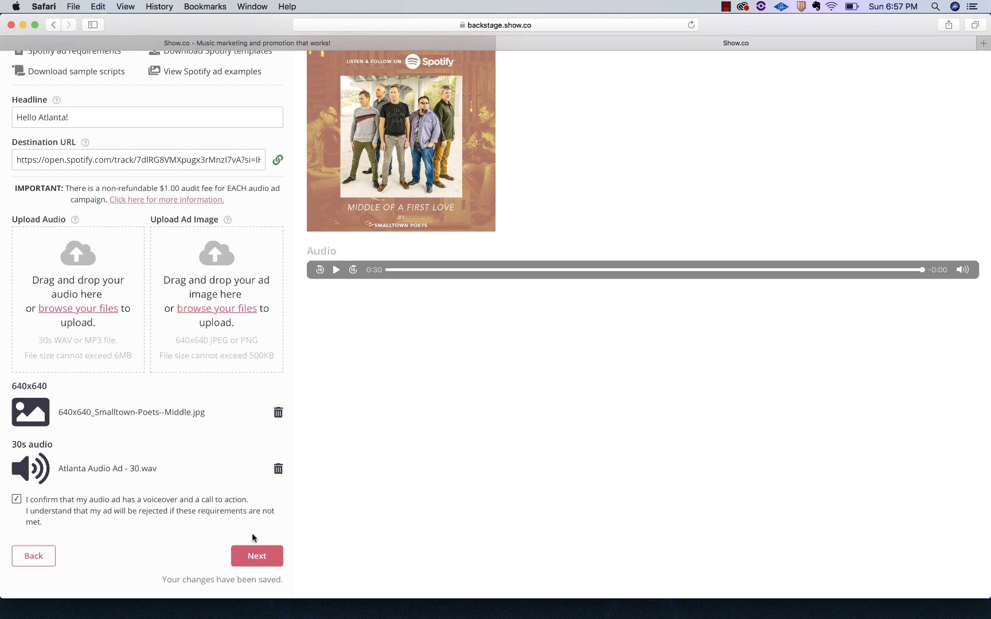
pyautogui.scroll(2, 327, 534)
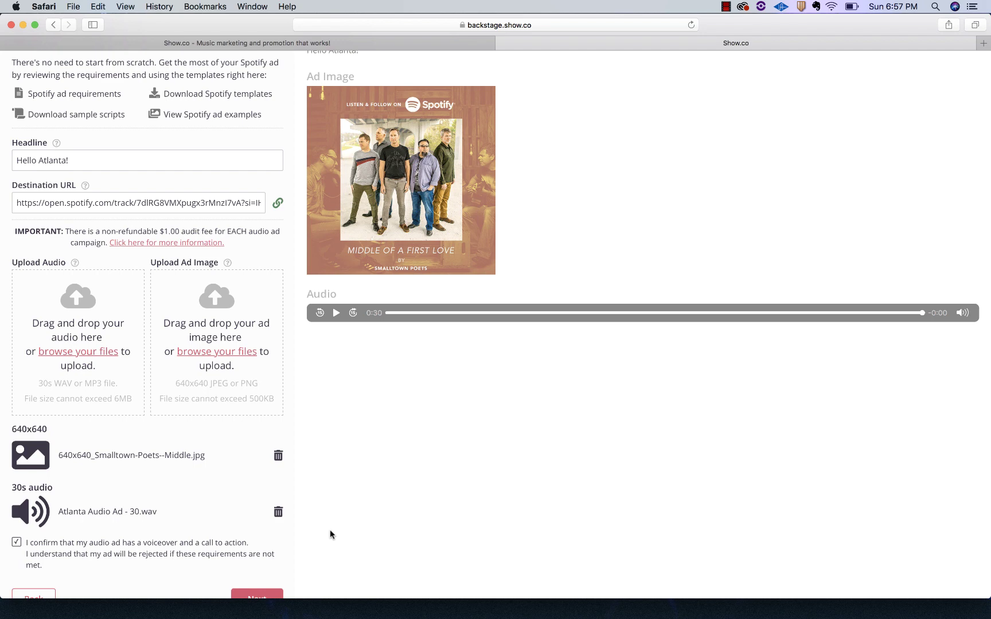
pyautogui.scroll(-2, 378, 510)
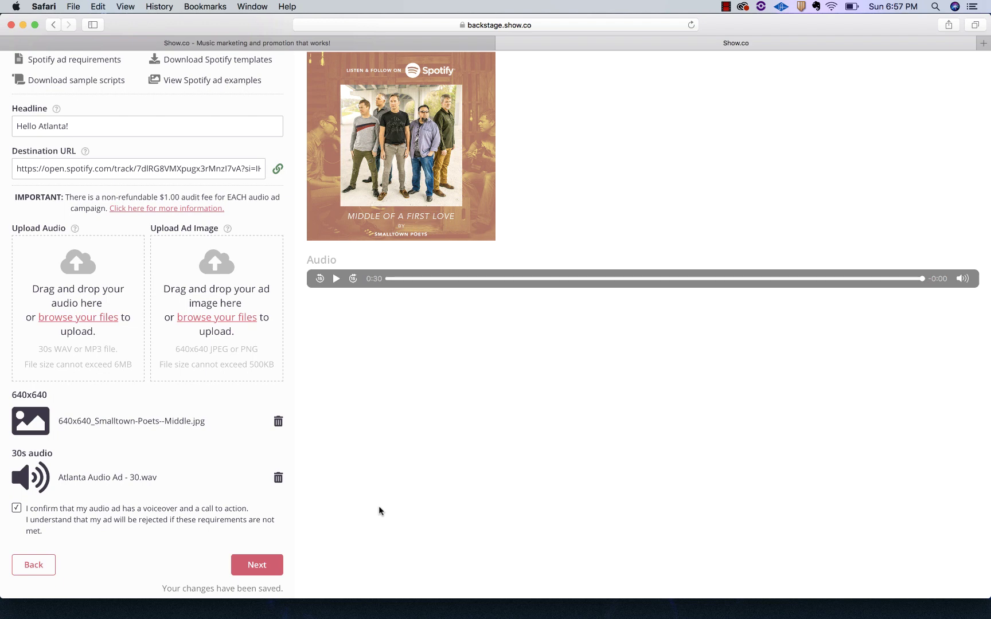
pyautogui.scroll(-1, 378, 505)
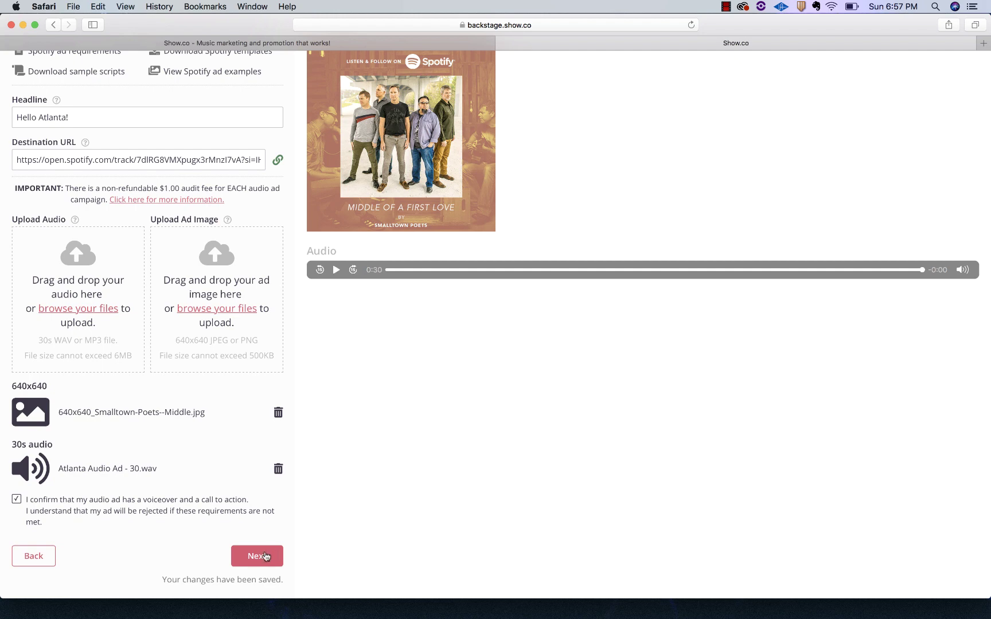
# Go to Pay & Publish and accept the content-review statement and Ad Builder Terms of Service.
pyautogui.click(266, 556)
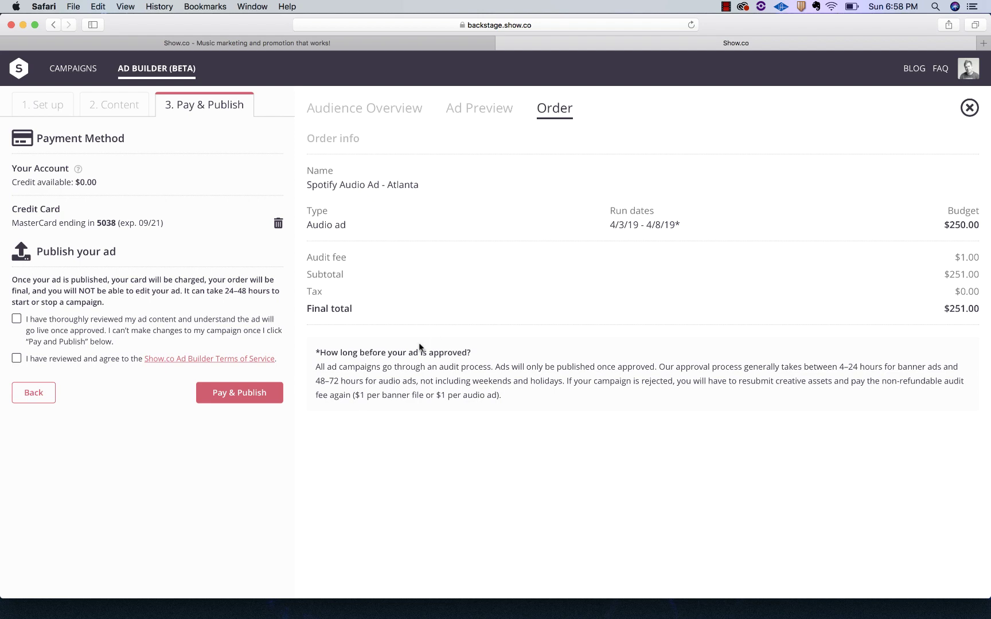
pyautogui.click(16, 319)
pyautogui.click(16, 358)
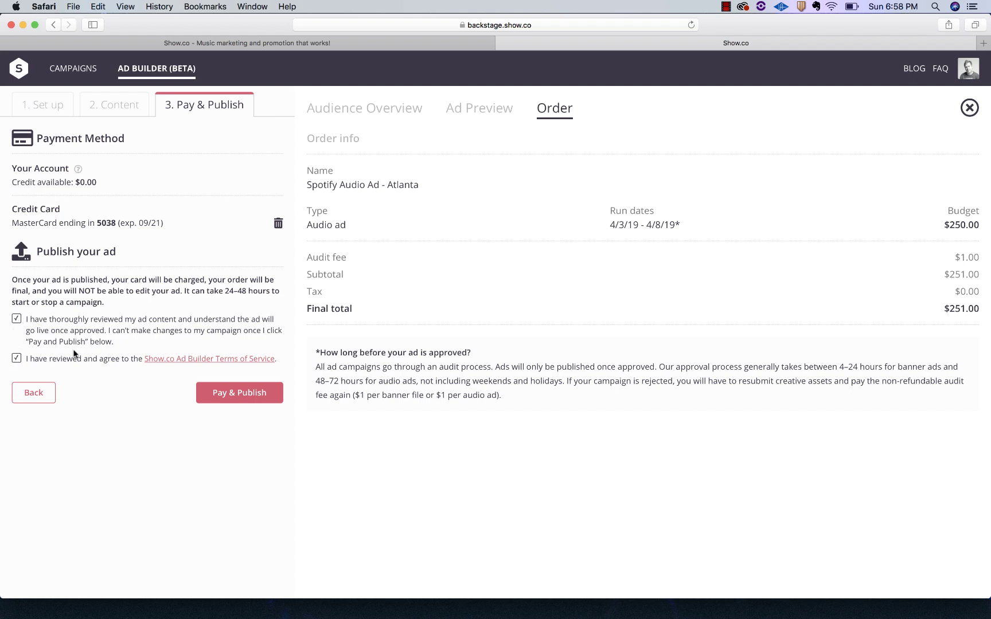
# Pay $251.00 and publish the Spotify Audio Ad - Atlanta campaign.
pyautogui.click(215, 389)
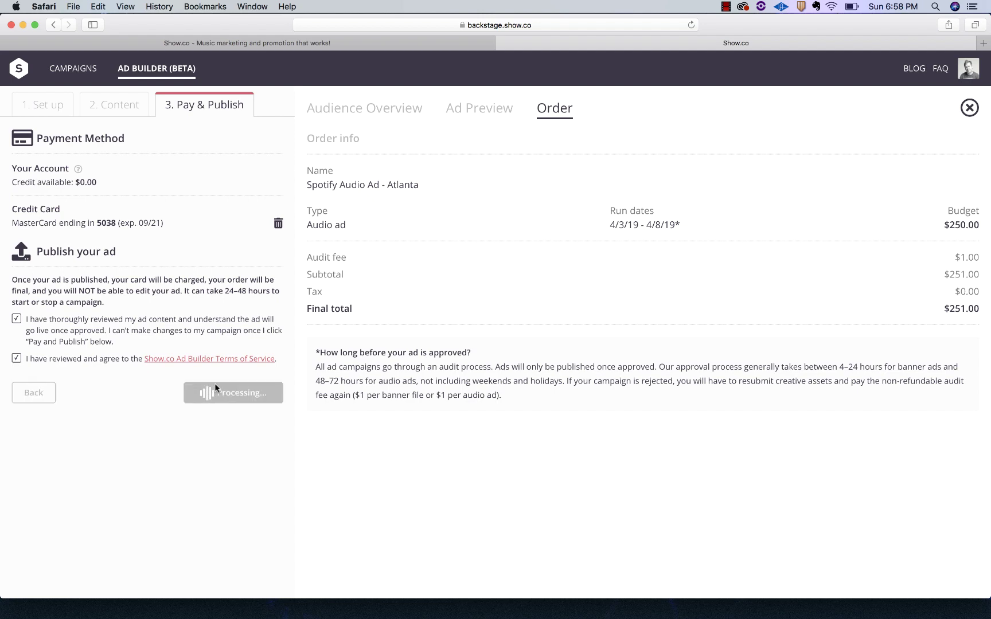